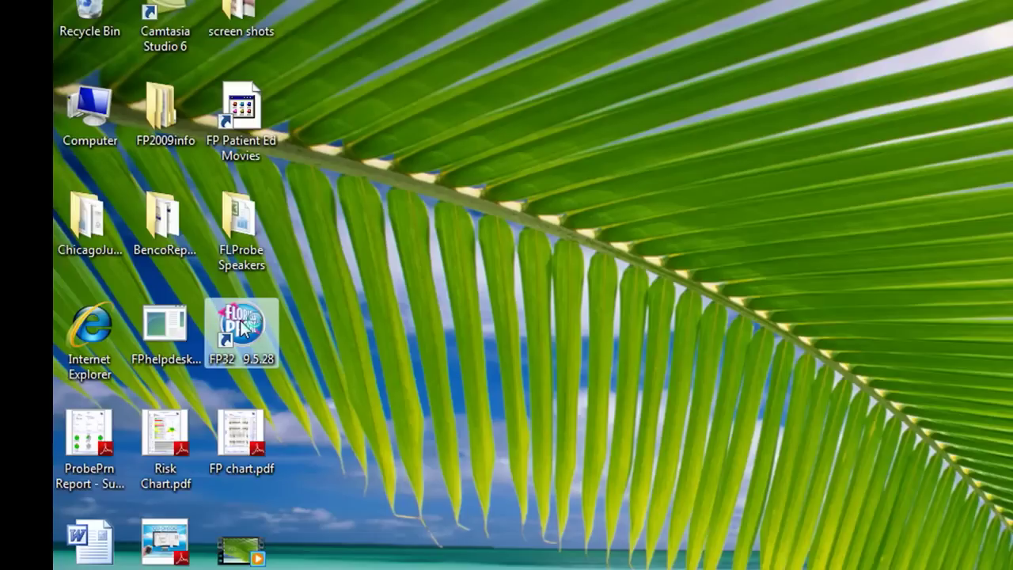
Launch Florida Probe FP32 9.5.28 from its desktop shortcut to reach Patient Lookup
double_click(243, 331)
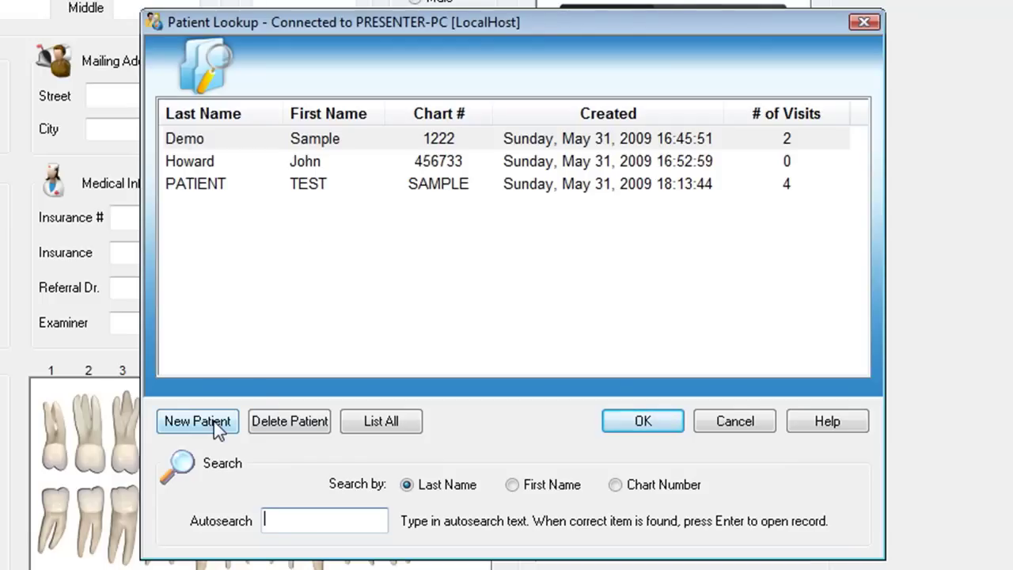
Select the PATIENT/TEST row in Patient Lookup and open that record
click(310, 164)
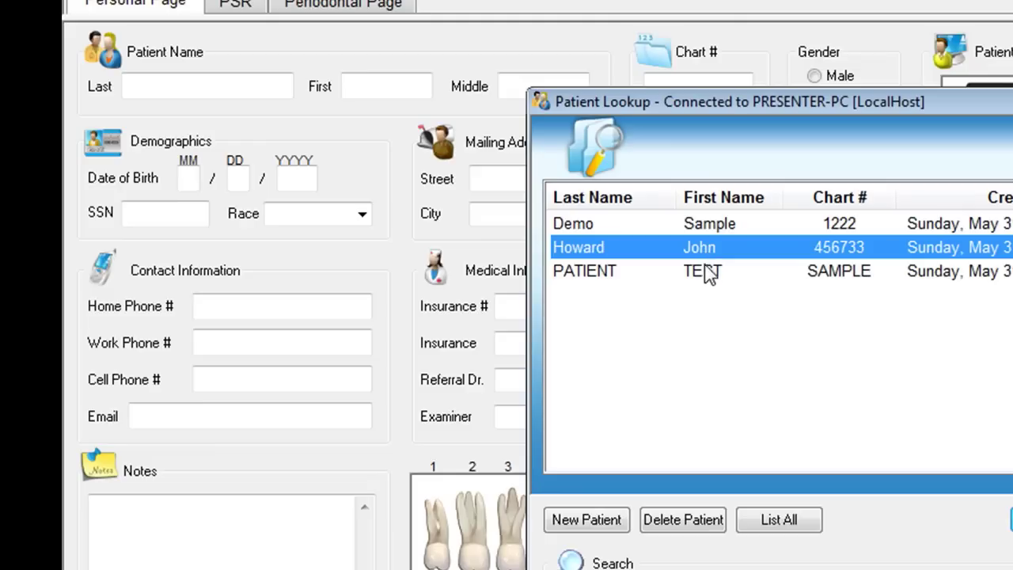
click(711, 281)
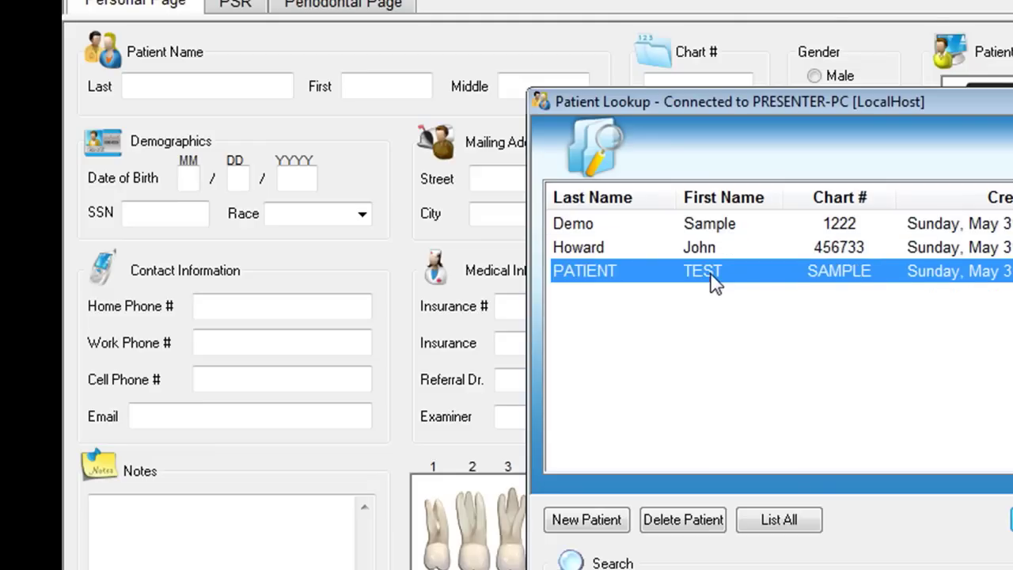
double_click(711, 279)
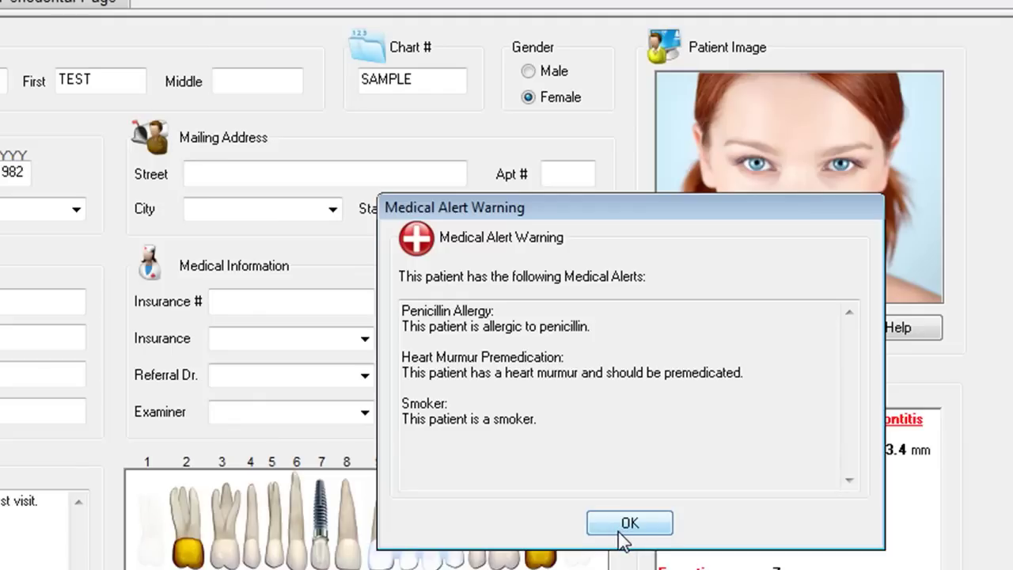
Acknowledge the Medical Alert Warning to reveal TEST PATIENT's Personal Page
click(620, 525)
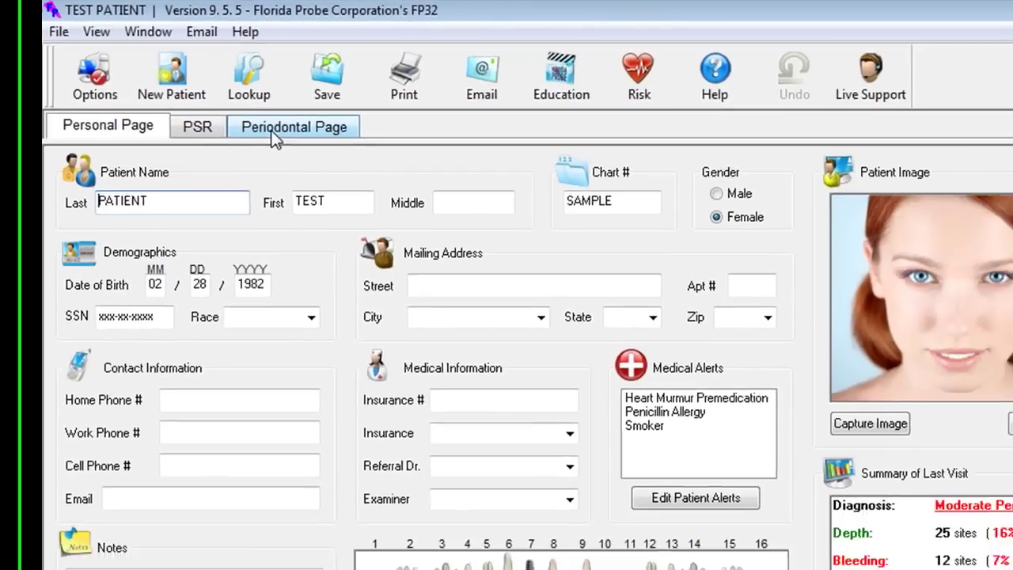
Switch to the Periodontal Page and move the visit-choice dialog up and left
click(320, 146)
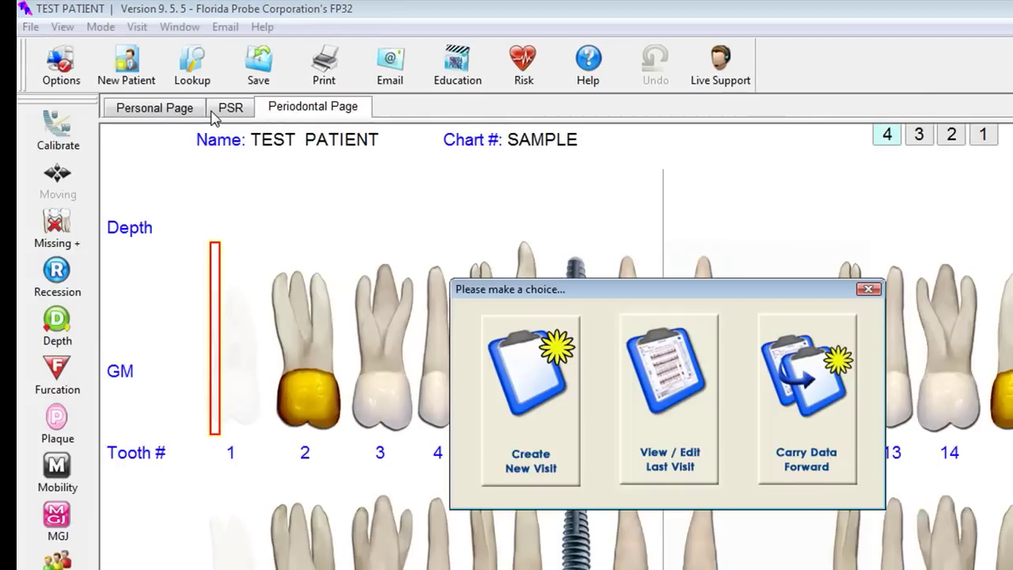
drag(592, 299, 523, 236)
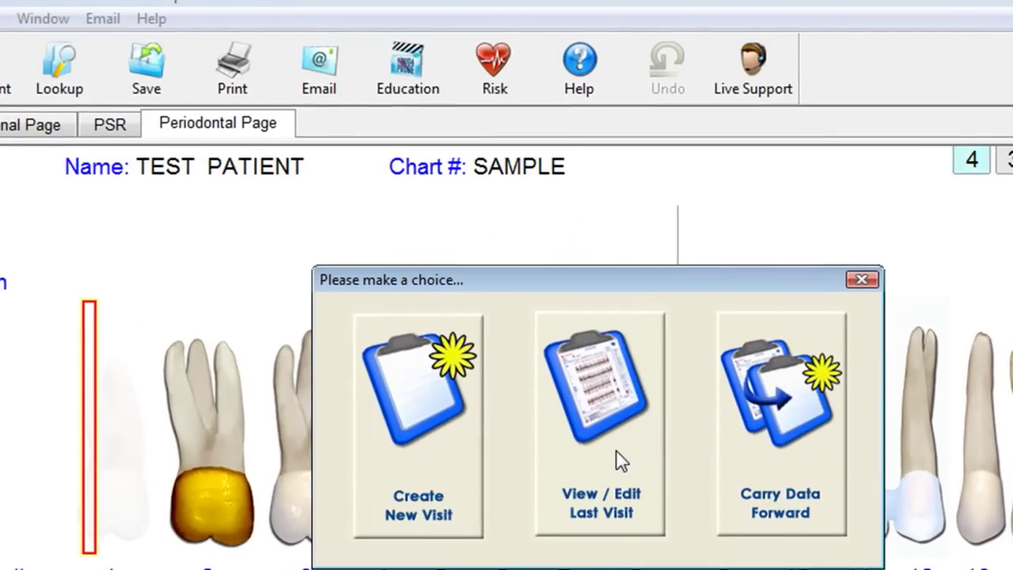
Choose View / Edit Last Visit and scroll through the loaded chart
click(620, 460)
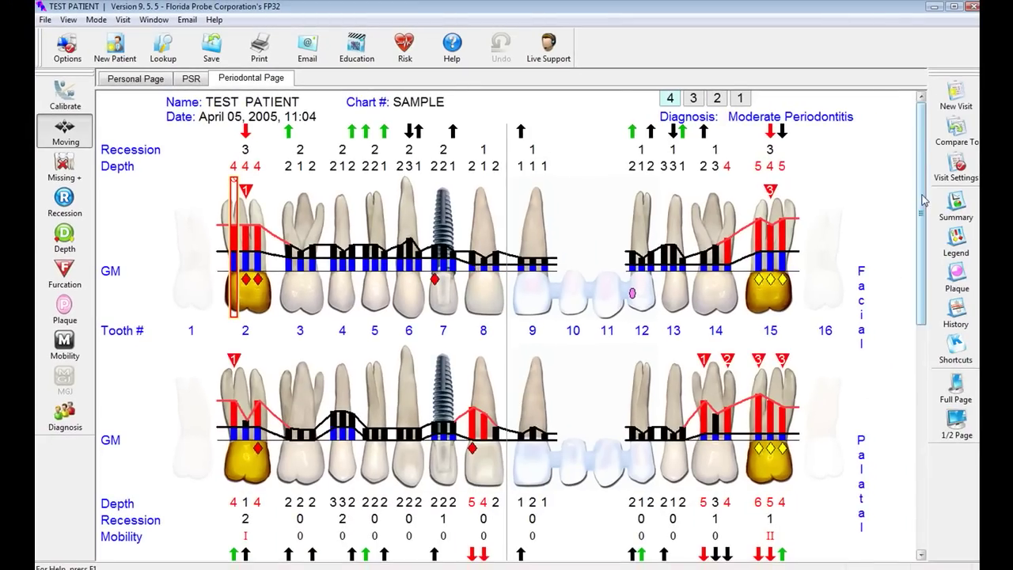
drag(924, 200, 937, 435)
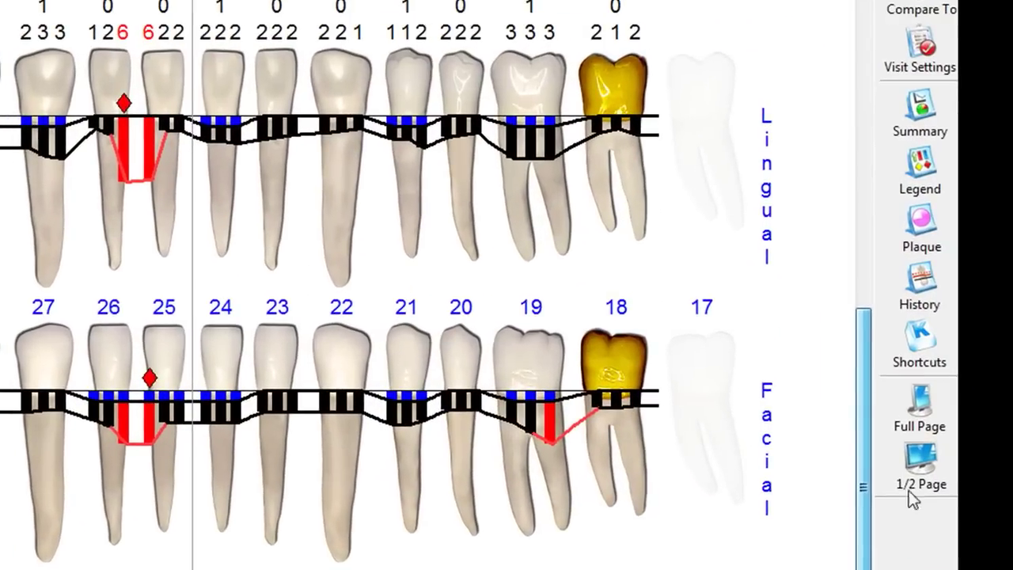
drag(864, 491, 878, 99)
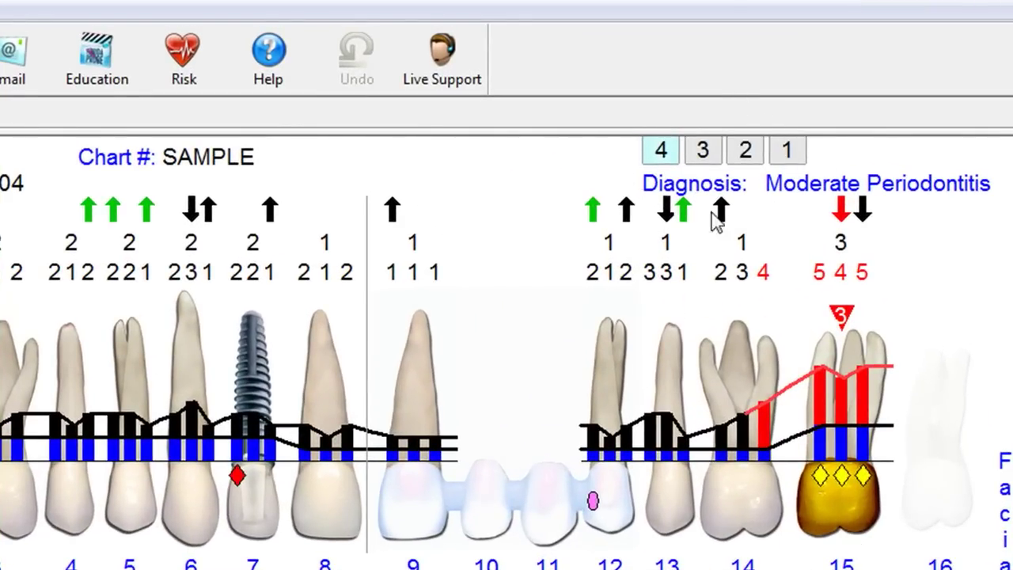
Step through visits 1, 2 and 3, ending on the latest April 05, 2005 chart
click(793, 158)
click(744, 154)
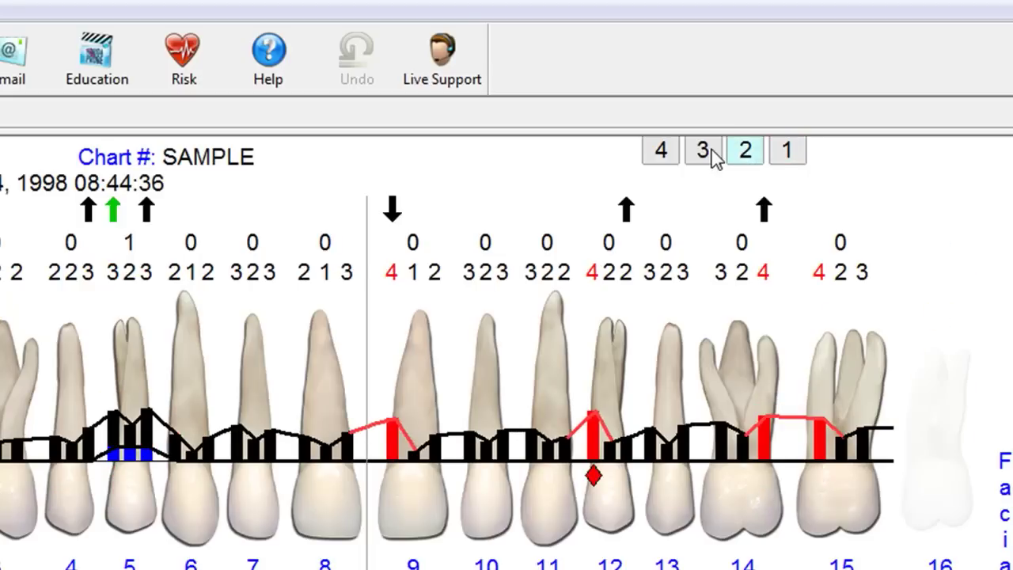
click(709, 153)
click(662, 152)
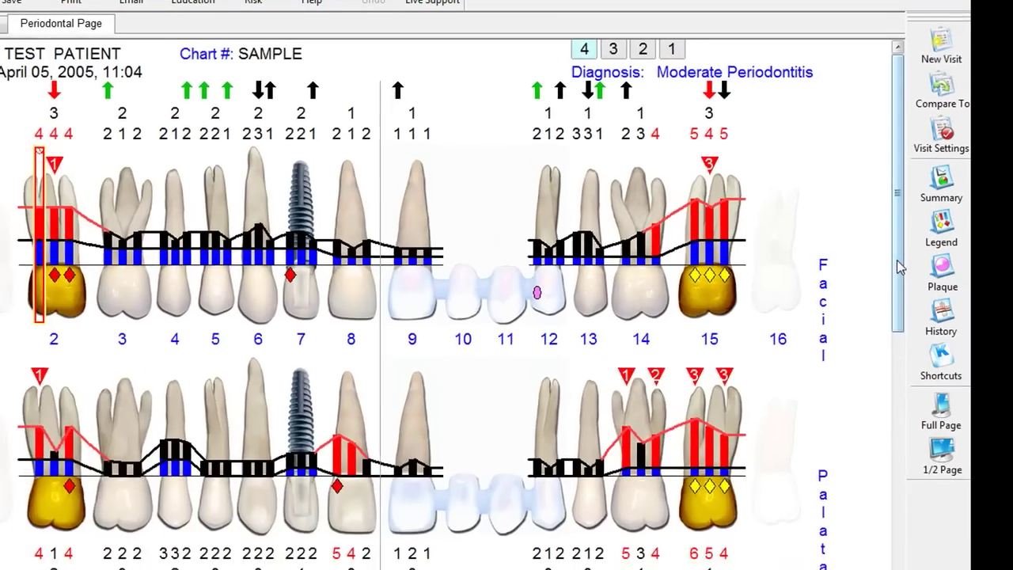
scroll(925, 382, down, 5)
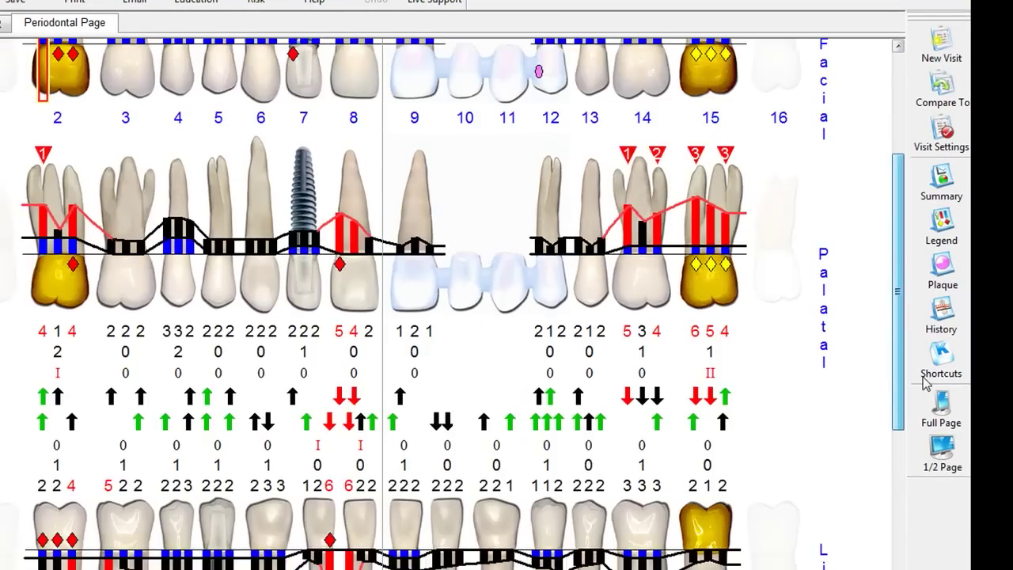
scroll(925, 382, down, 3)
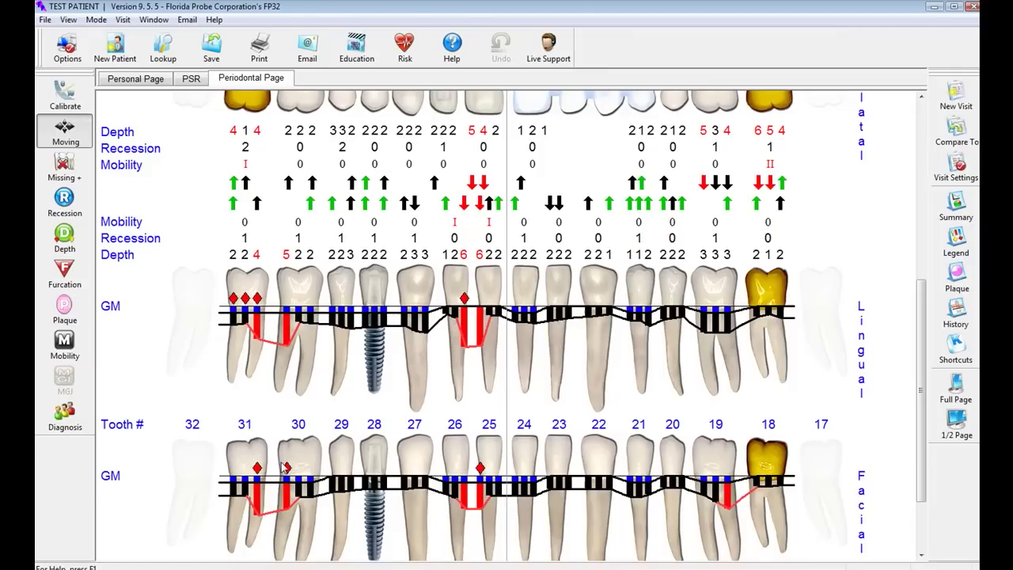
drag(918, 382, 918, 158)
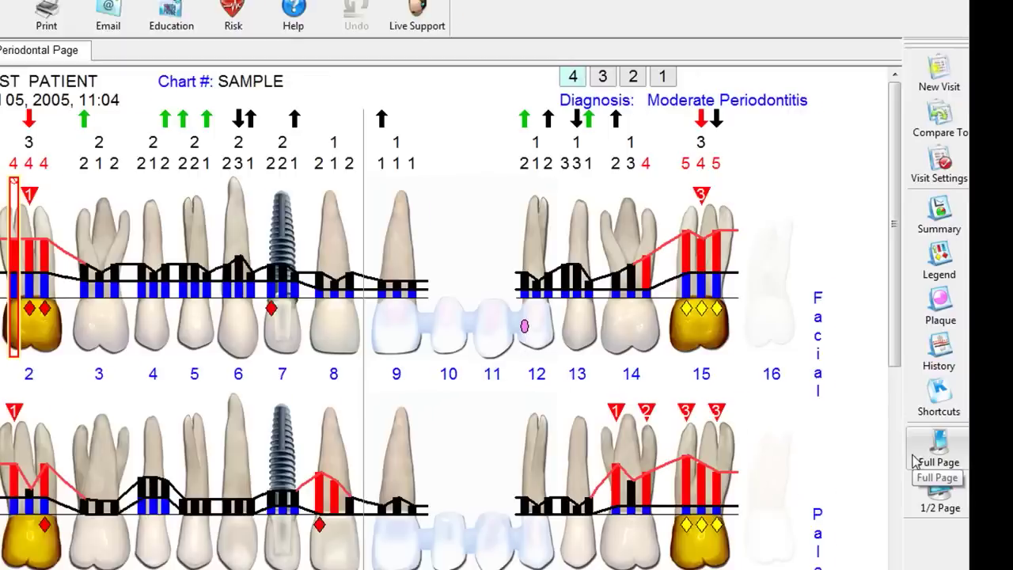
Switch the chart from Full Page to 1/2 Page layout and maximize the window
click(888, 540)
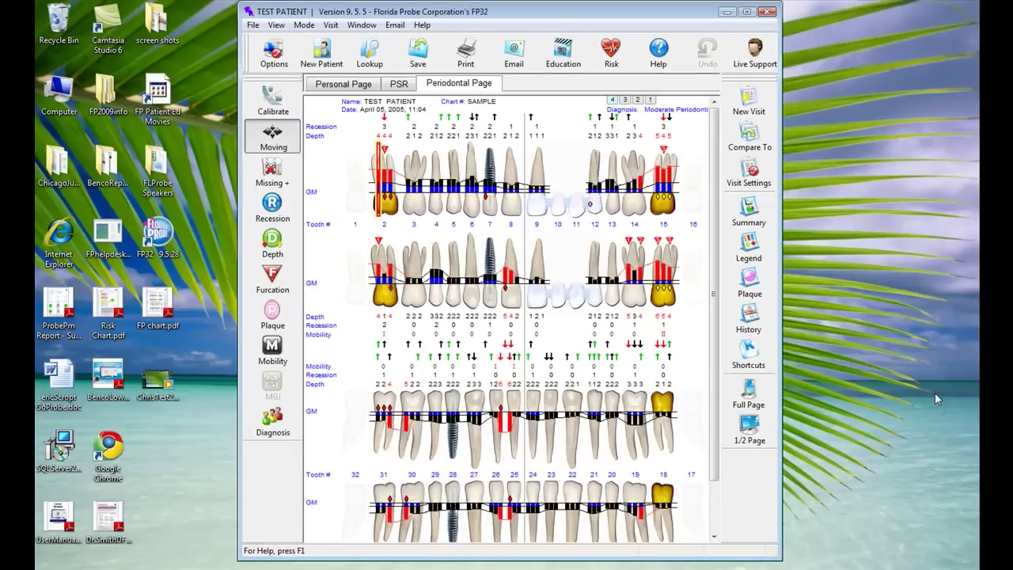
click(745, 433)
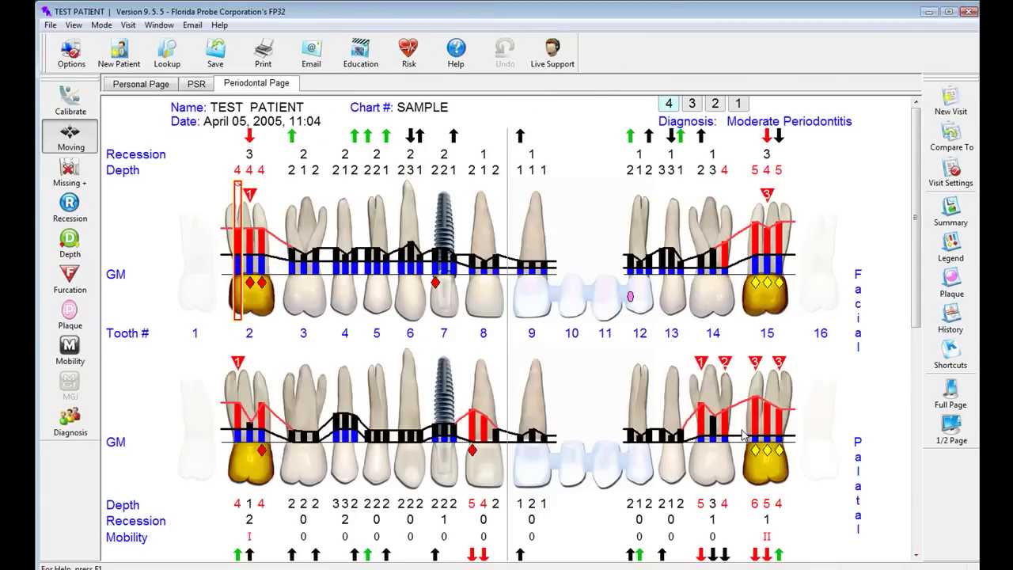
click(949, 12)
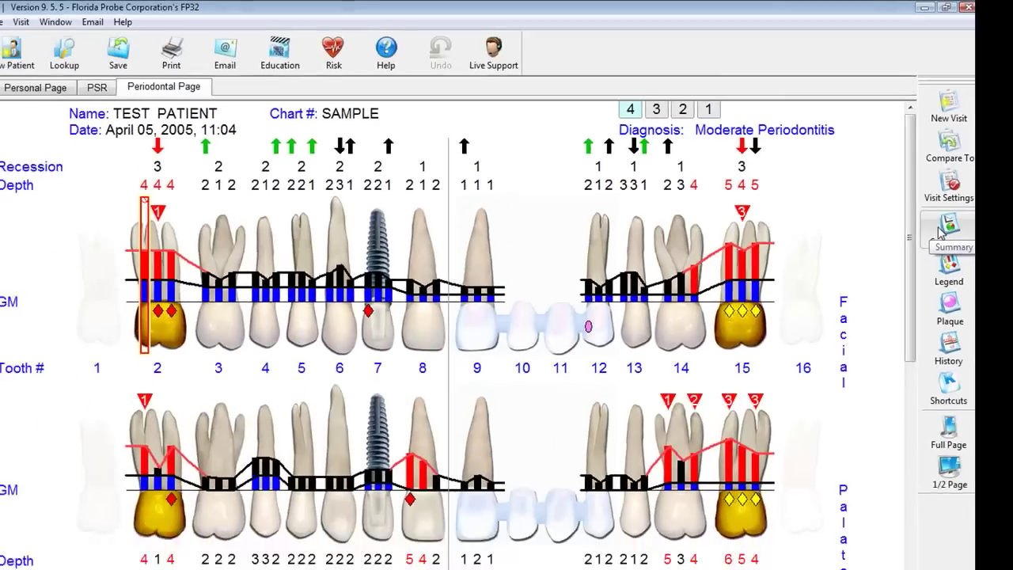
Open the Probing Summary and scroll to the Depth >= 3.4mm and Deep and Bleeding charts
click(896, 376)
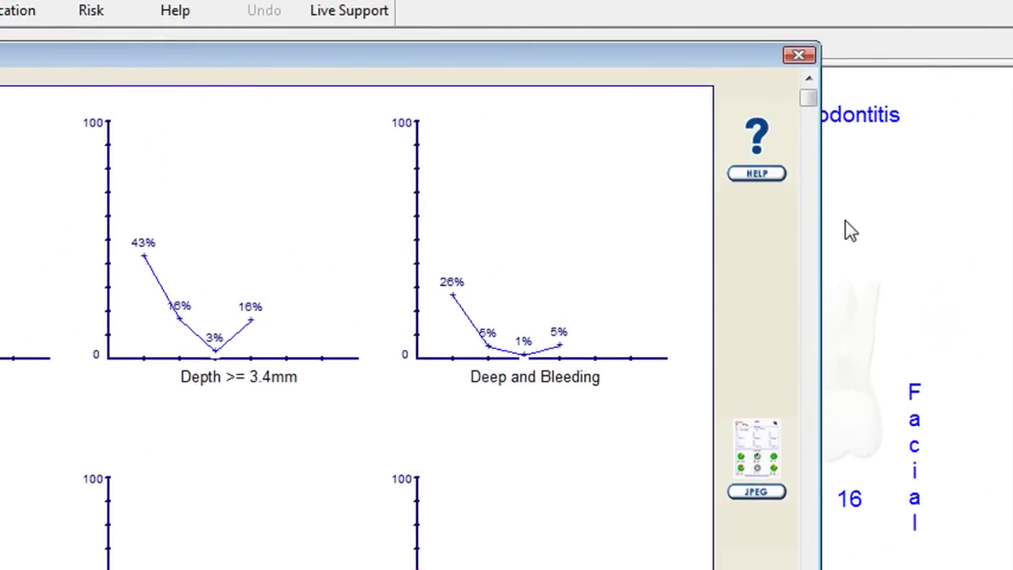
mouse_move(807, 97)
mouse_down()
mouse_move(809, 186)
mouse_move(835, 212)
mouse_move(837, 491)
mouse_move(836, 182)
mouse_move(831, 154)
mouse_move(798, 109)
mouse_up()
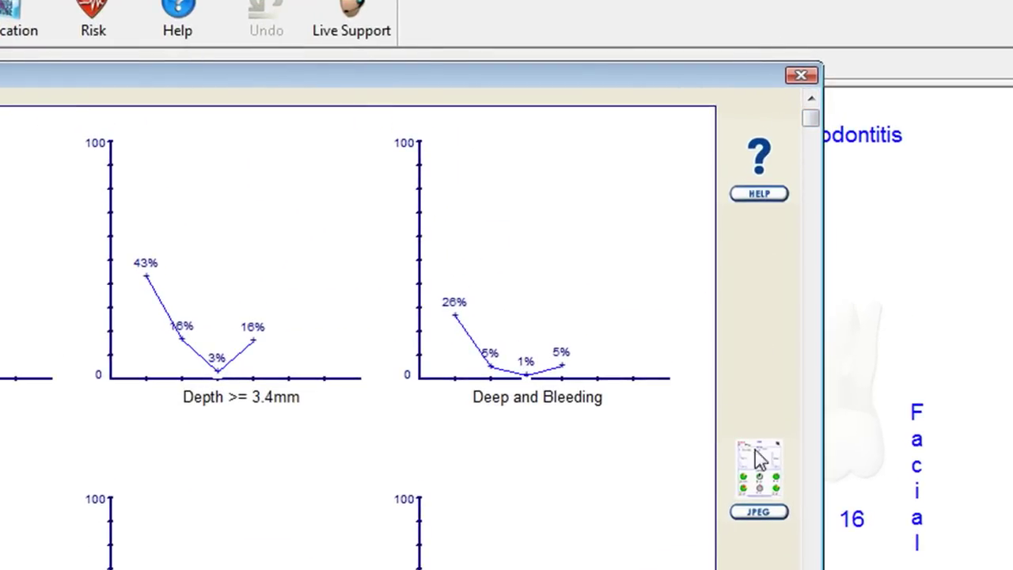
Close the summary, open tooth 15's history and step back to tooth 11
click(801, 76)
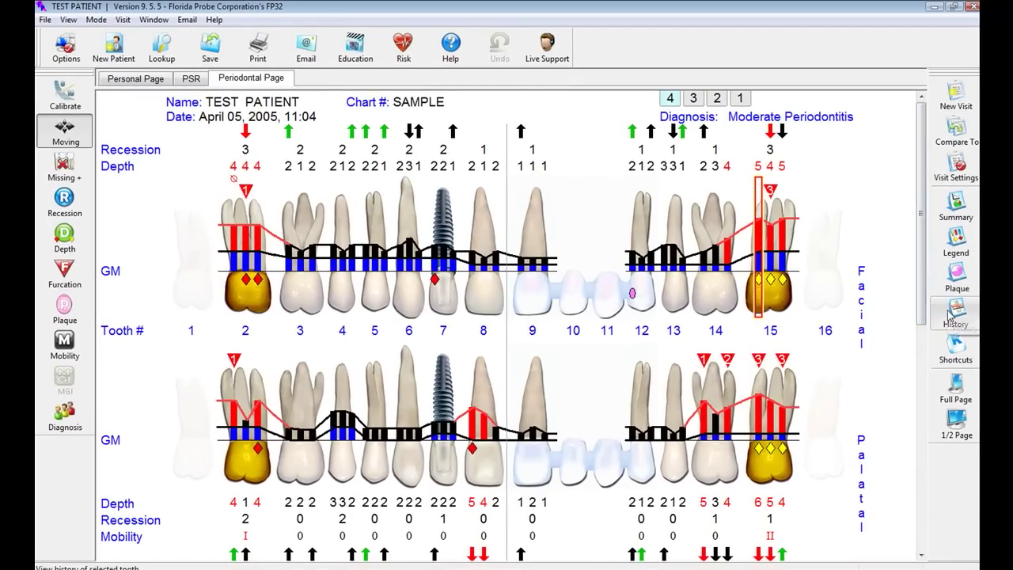
click(954, 312)
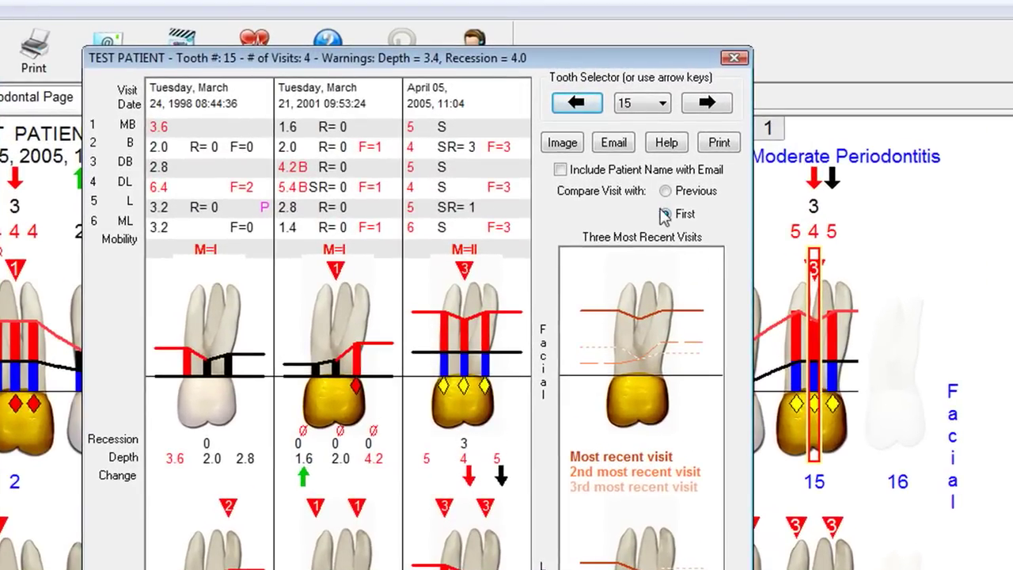
click(592, 109)
click(591, 109)
click(591, 109)
click(591, 110)
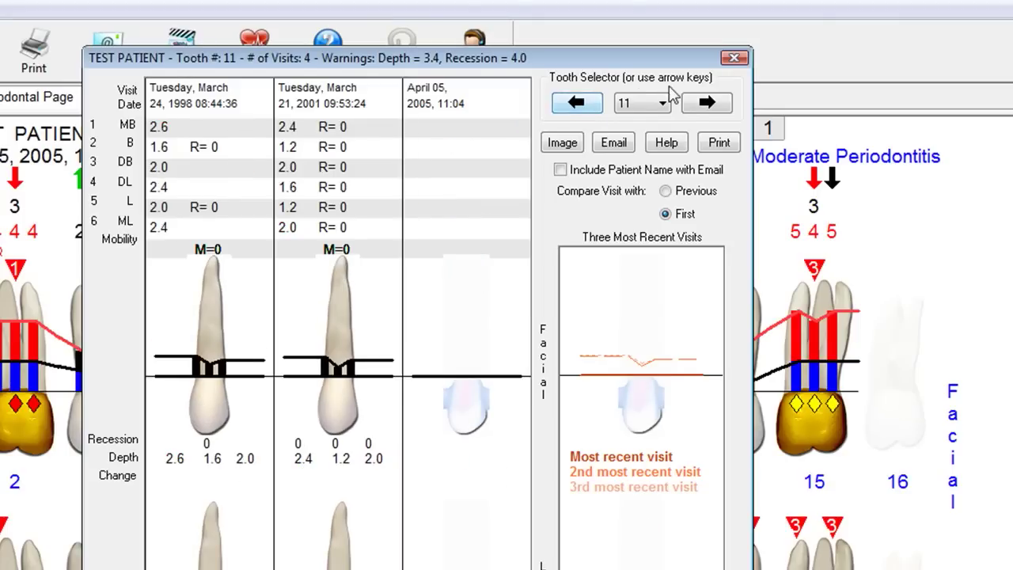
Advance through teeth 12 to 14, close the history and bring up Setup Options
click(705, 109)
click(705, 109)
click(706, 109)
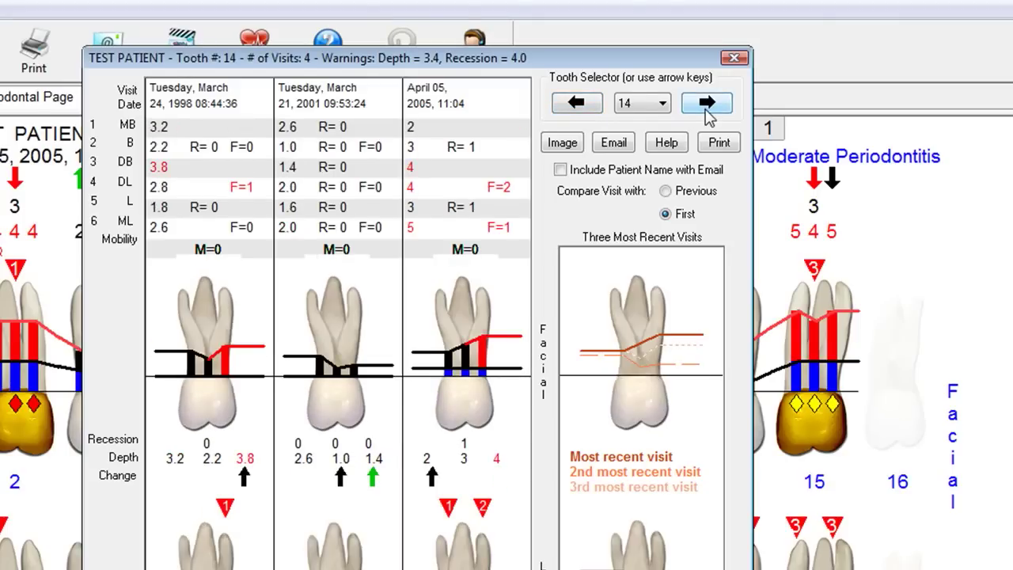
click(706, 109)
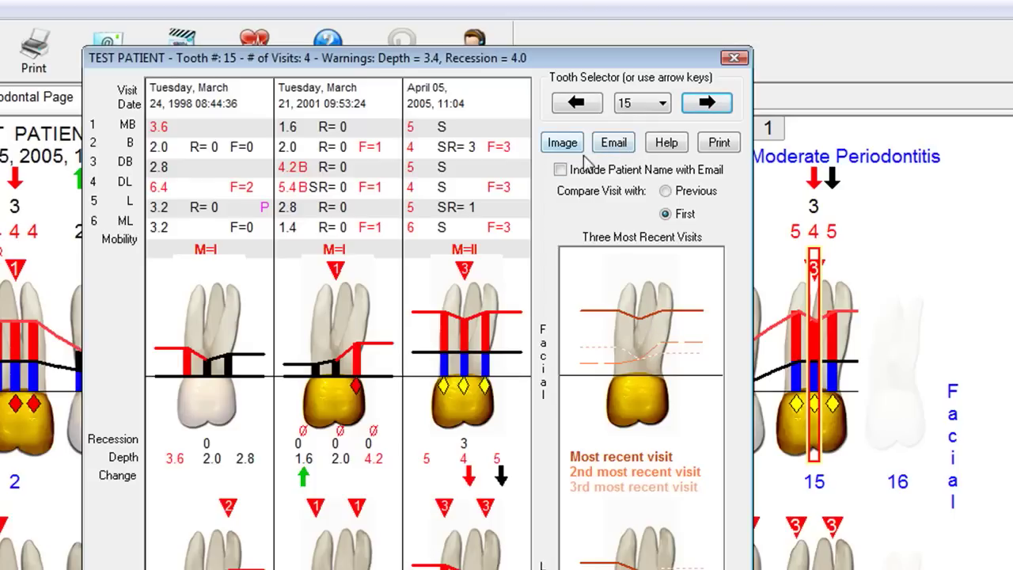
click(734, 59)
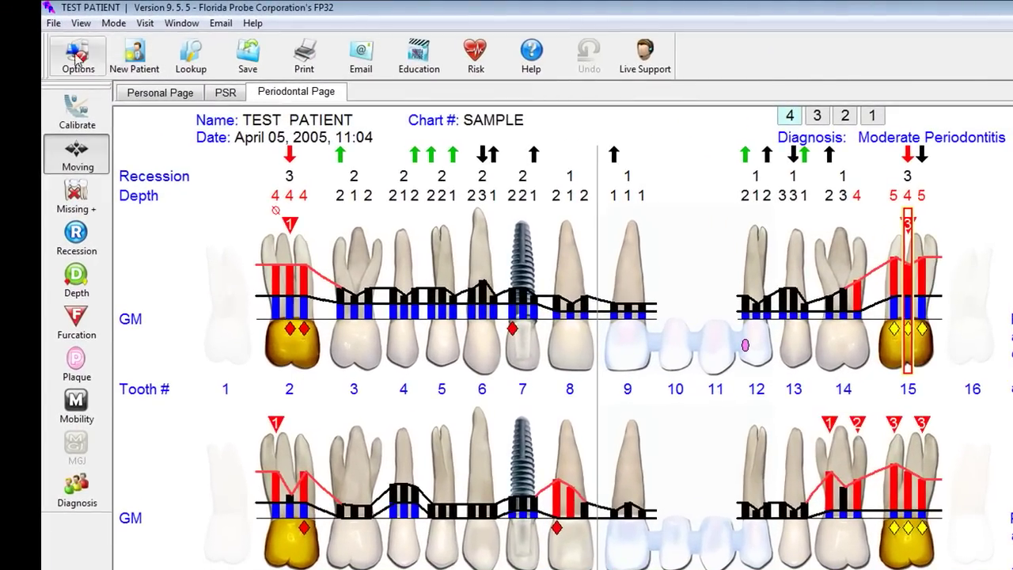
click(65, 51)
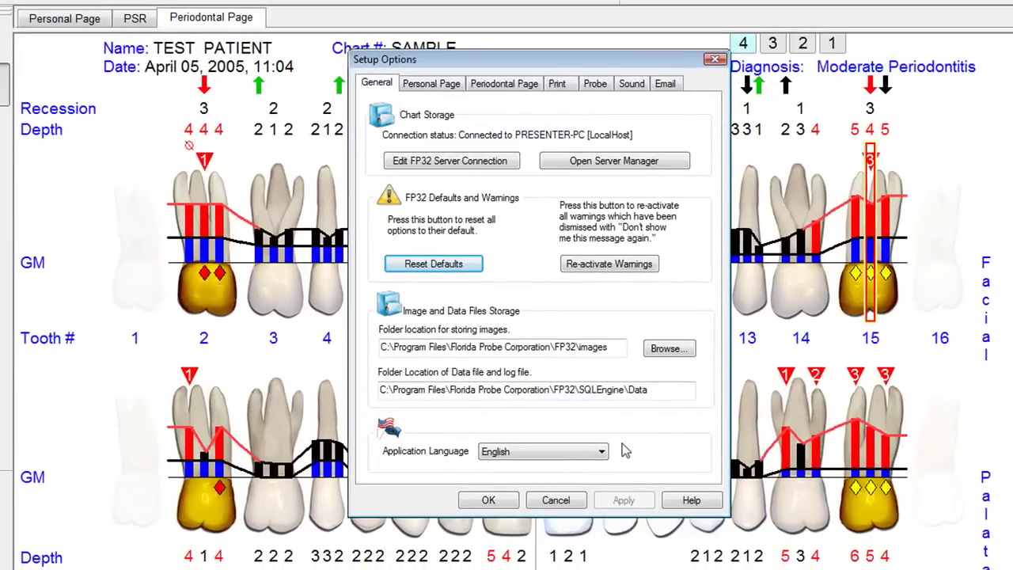
Keep English as application language, then review the Personal Page and Periodontal Page settings
click(602, 452)
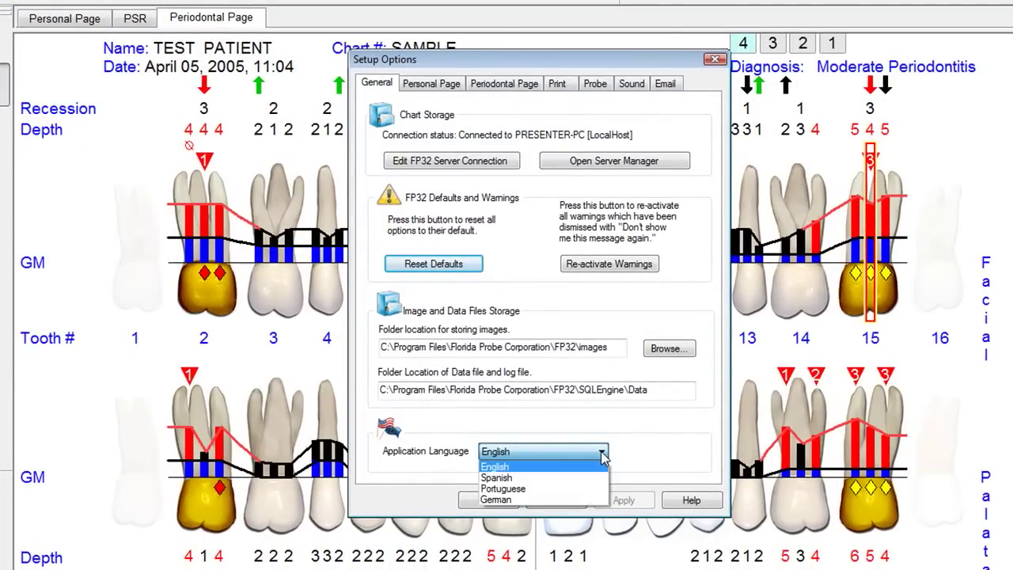
click(636, 443)
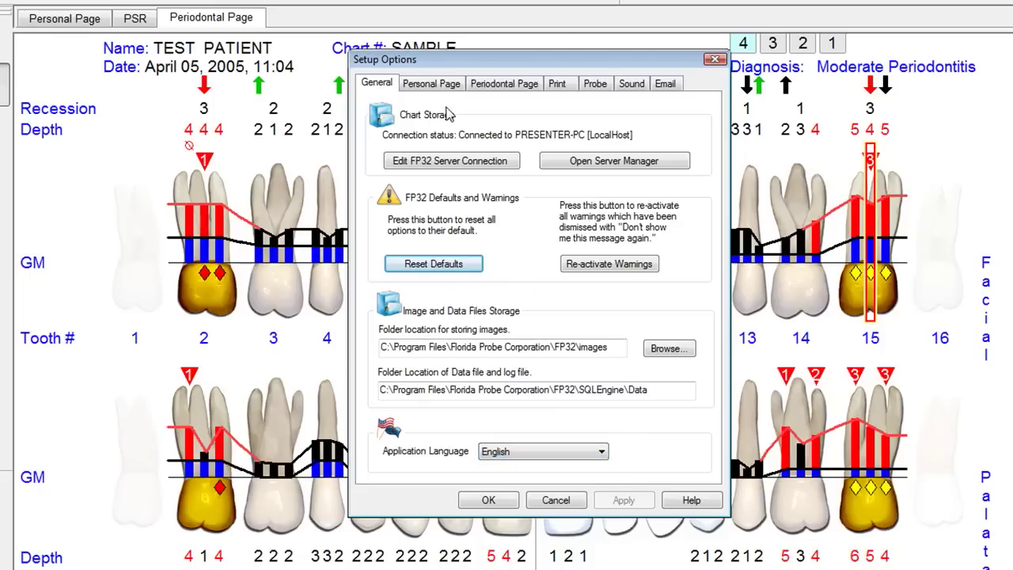
click(431, 84)
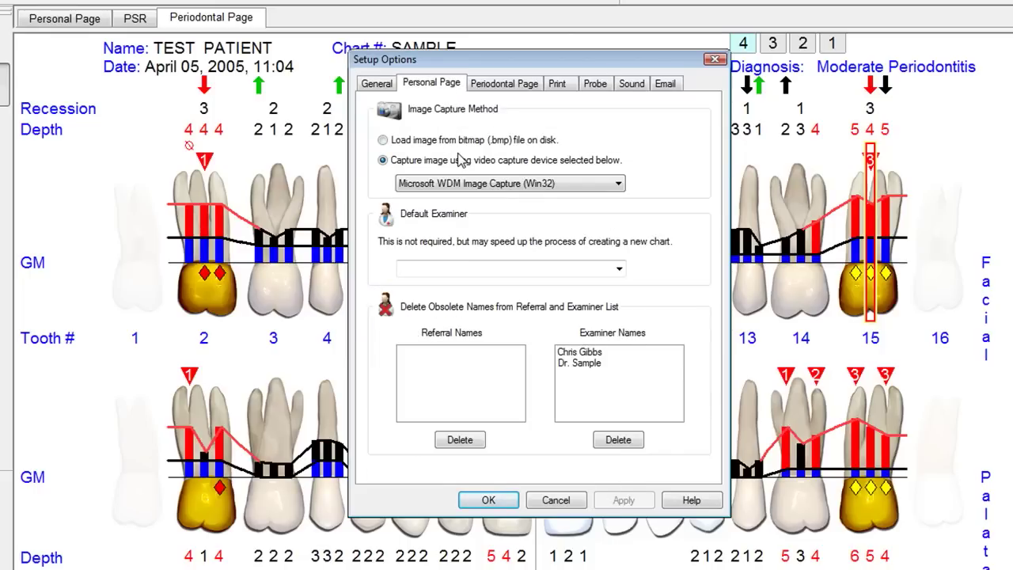
click(503, 83)
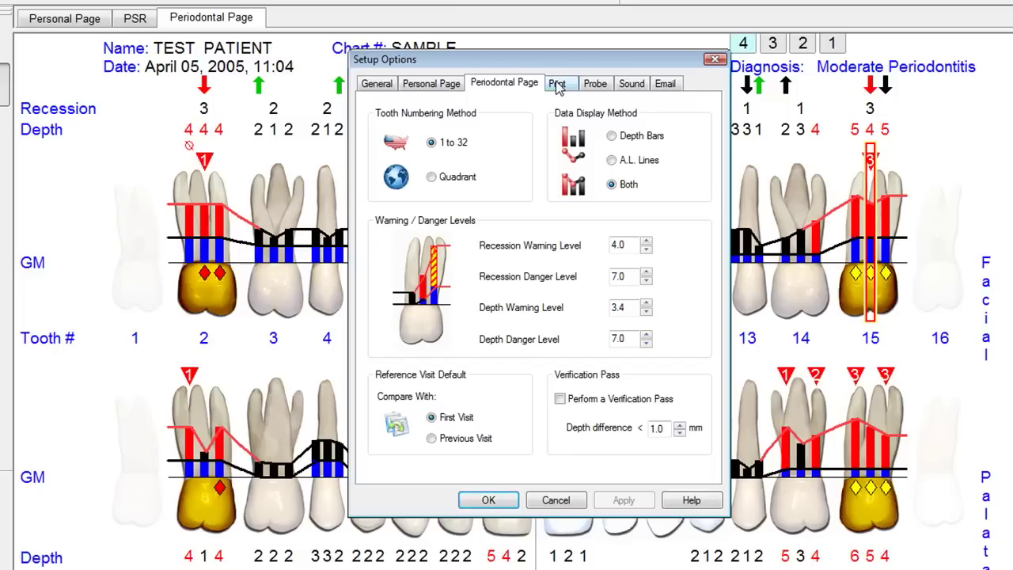
Go to the Sound settings and open Advanced Options - Voice for the voice scheme
click(595, 83)
click(631, 84)
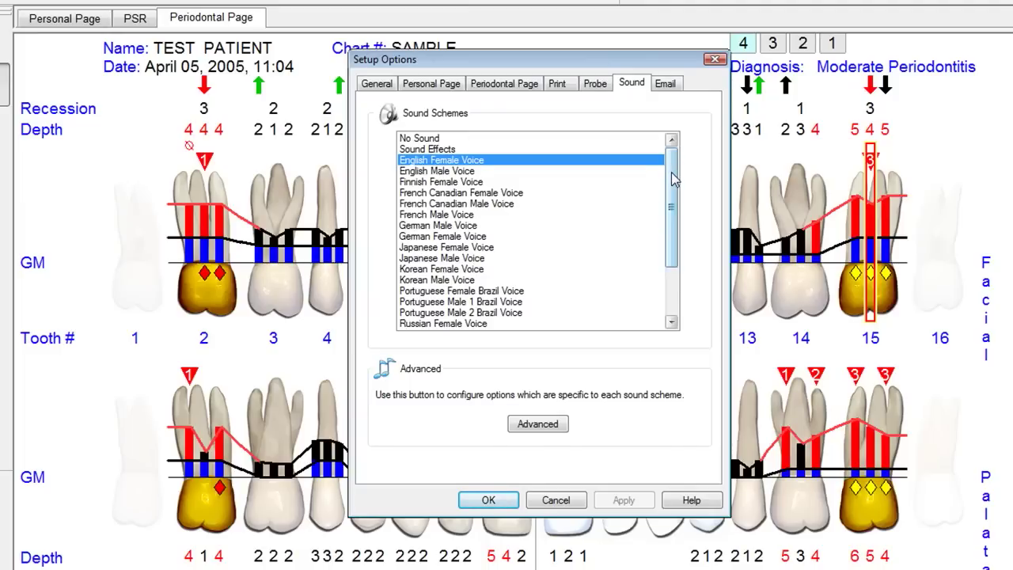
click(551, 430)
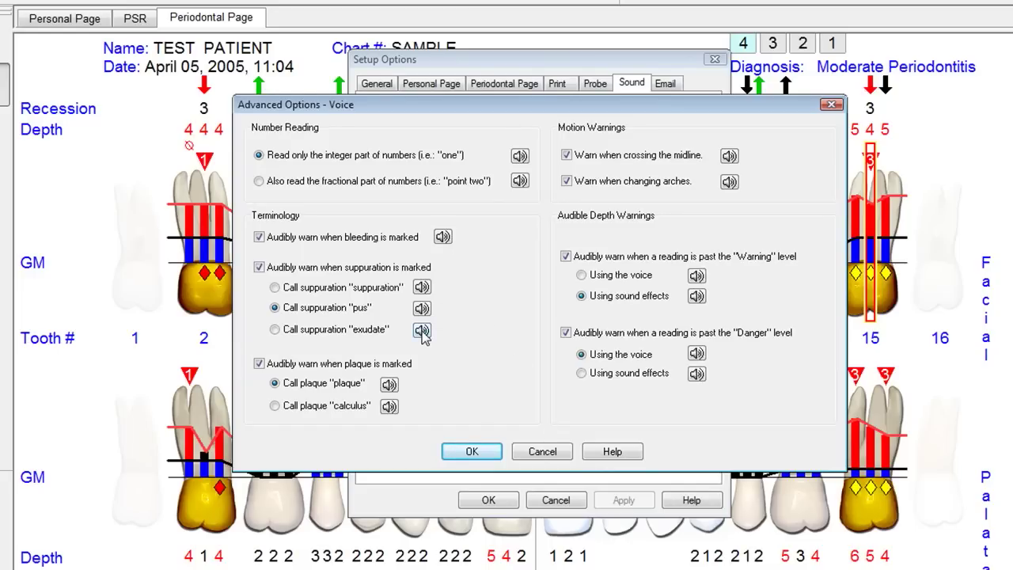
Preview the spoken terms for suppuration, pus and exudate in the voice options
click(422, 287)
click(422, 307)
click(422, 330)
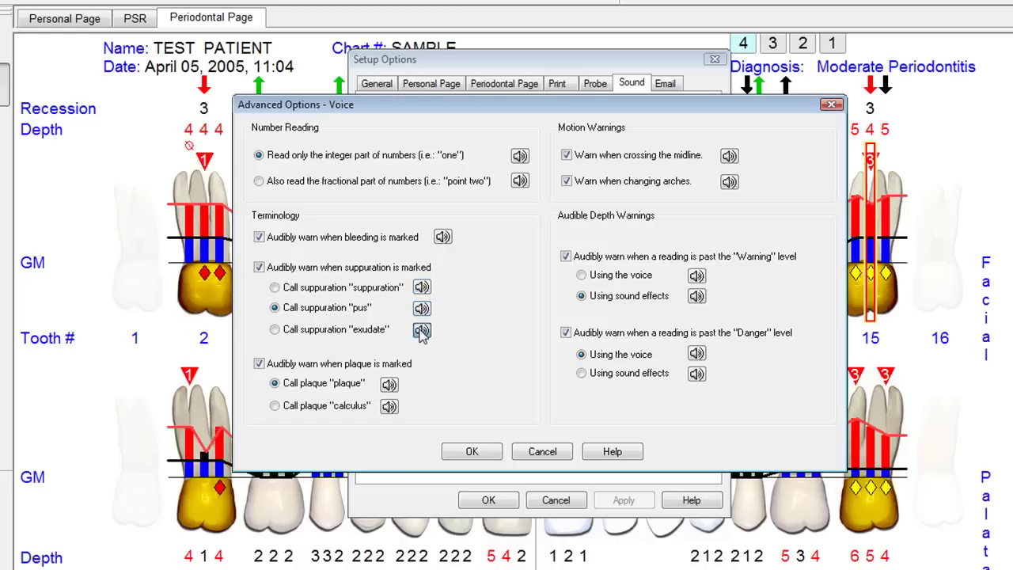
click(274, 288)
drag(277, 291, 278, 310)
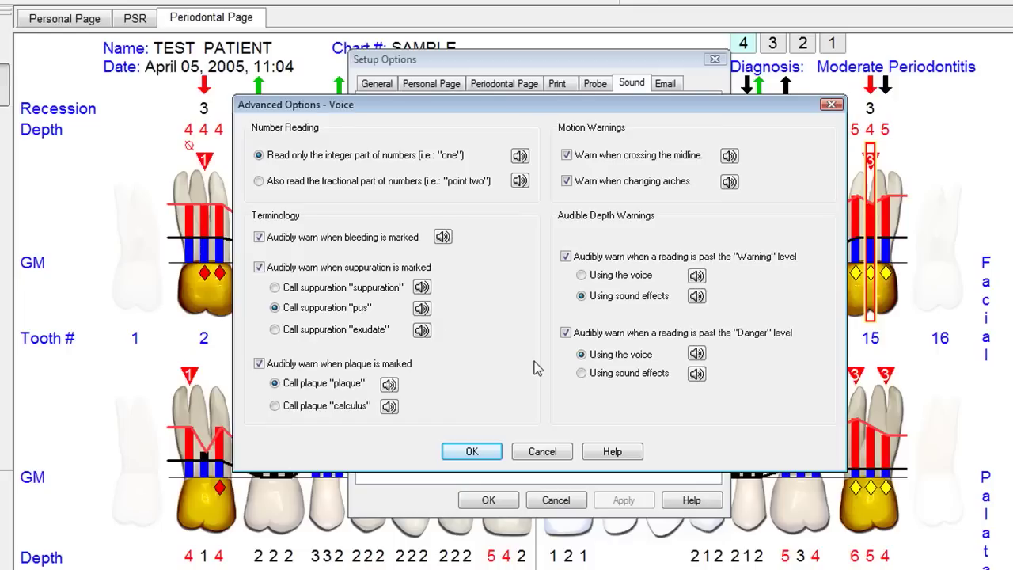
Toggle the Warning-level audible alert, preview its sound, and close Advanced and Setup Options
click(566, 257)
click(696, 276)
click(473, 453)
click(486, 500)
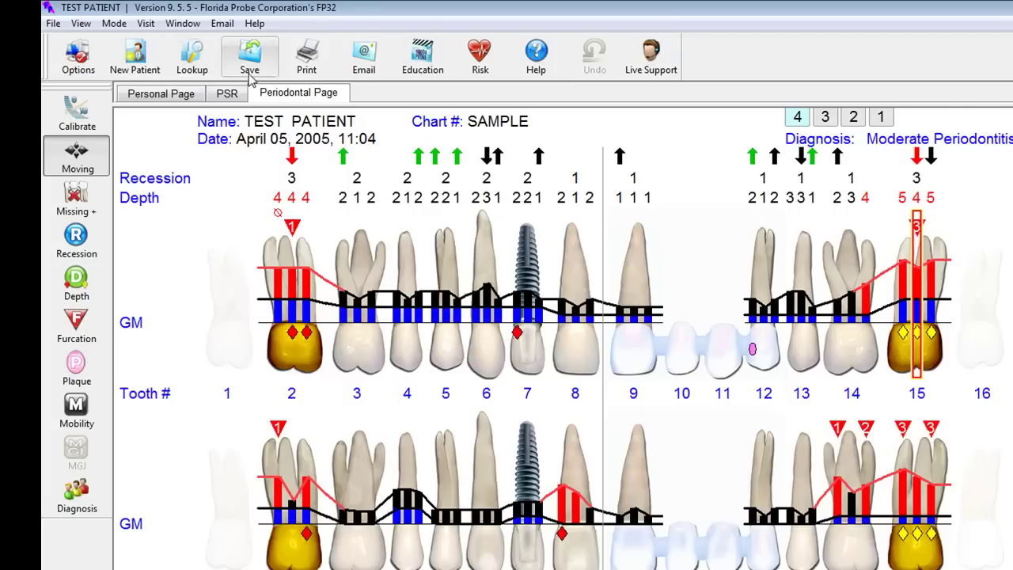
click(358, 59)
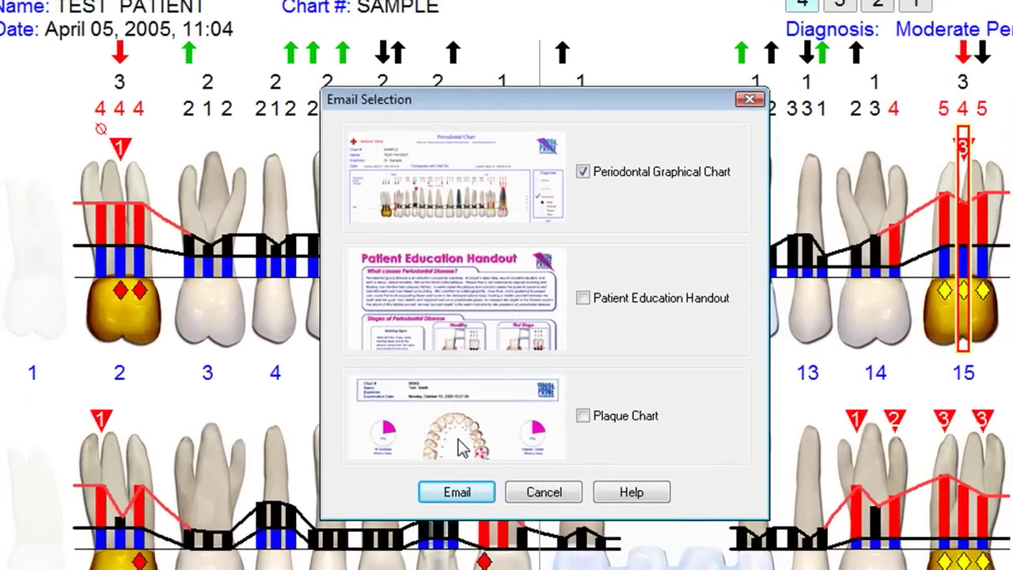
click(749, 101)
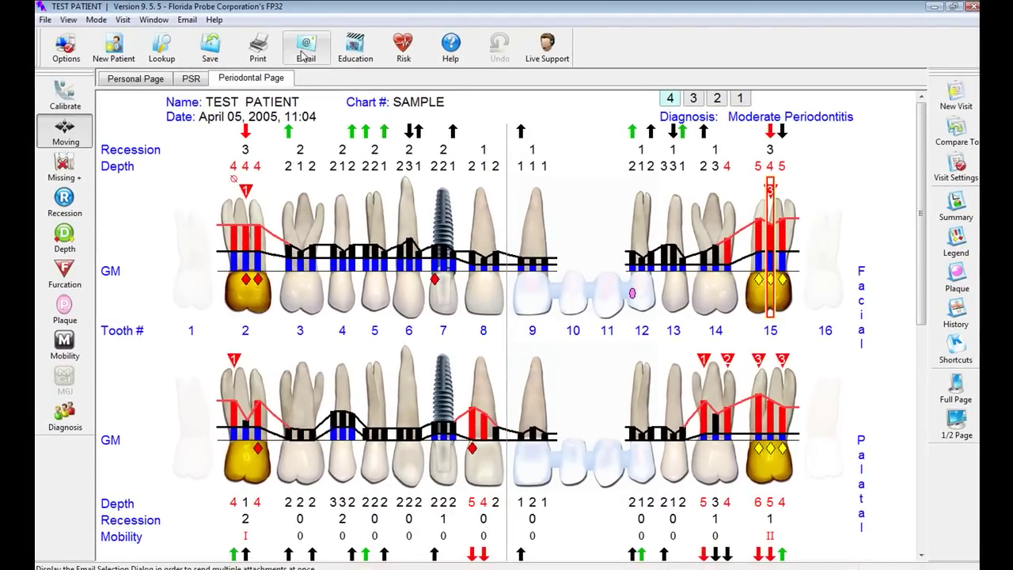
click(342, 53)
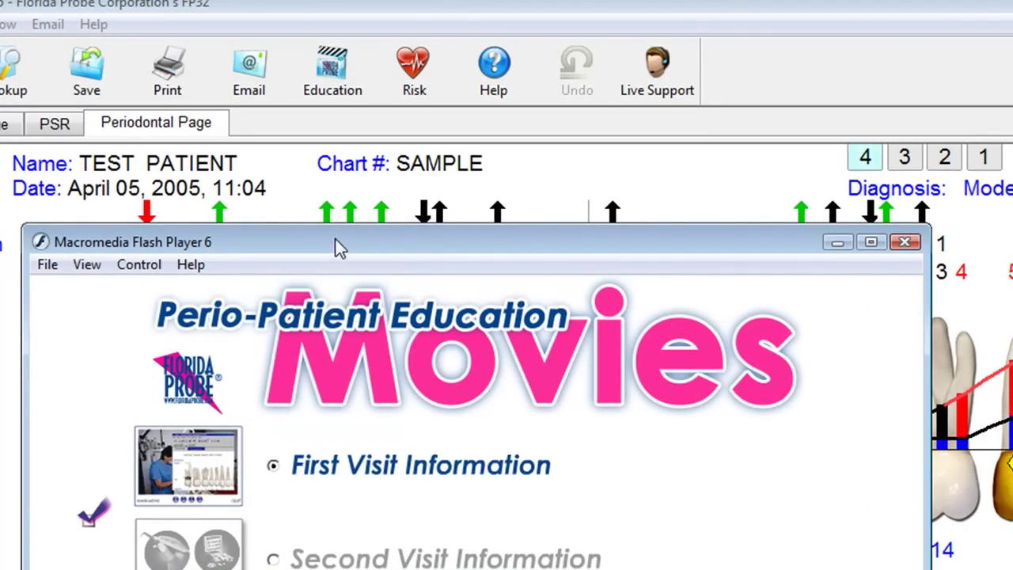
drag(339, 232, 355, 128)
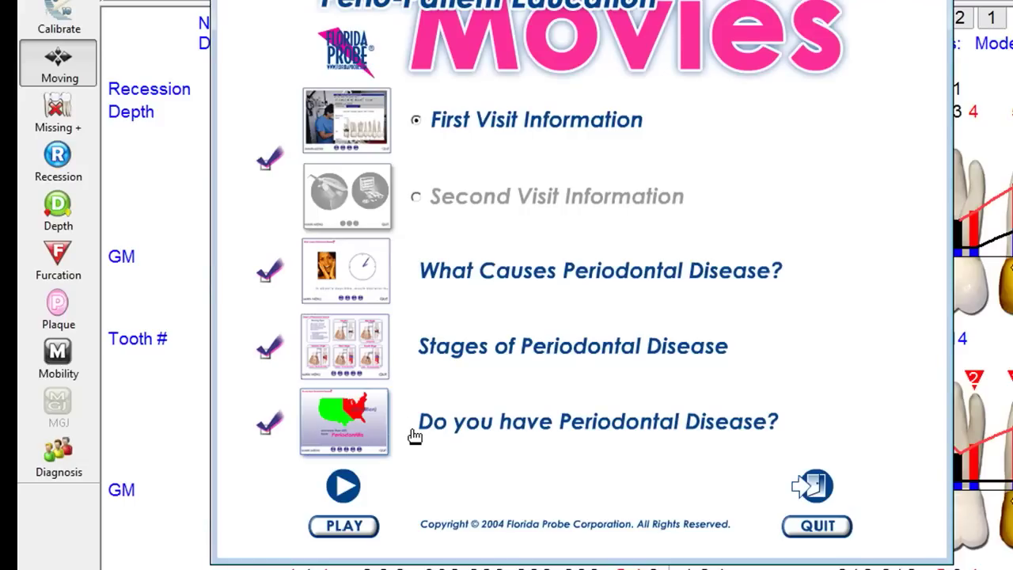
click(267, 277)
click(268, 356)
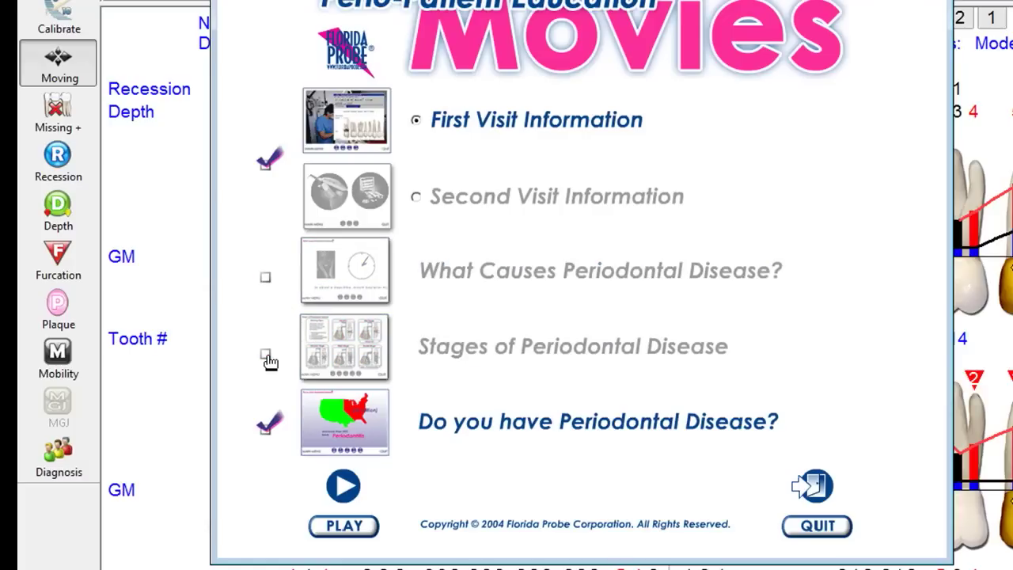
click(267, 165)
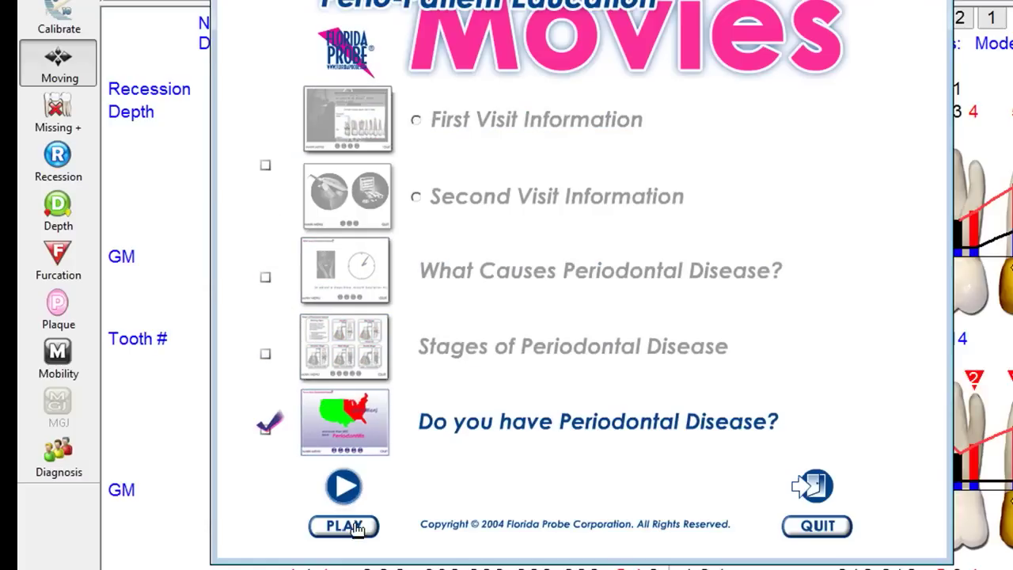
click(345, 498)
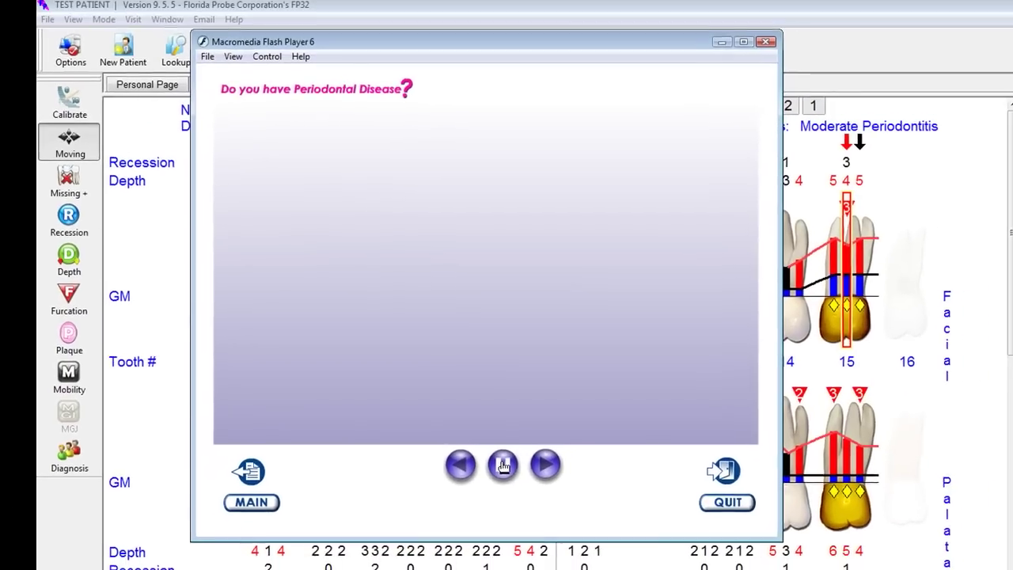
Close the education movie and open the Periodontal Risk Assessment, selecting its date and Notes field
click(763, 45)
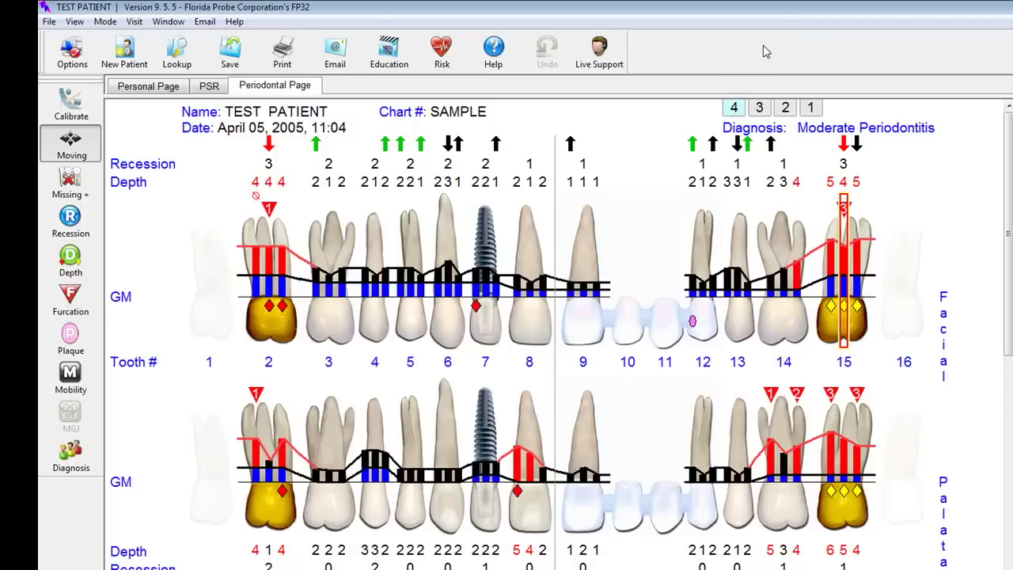
click(441, 52)
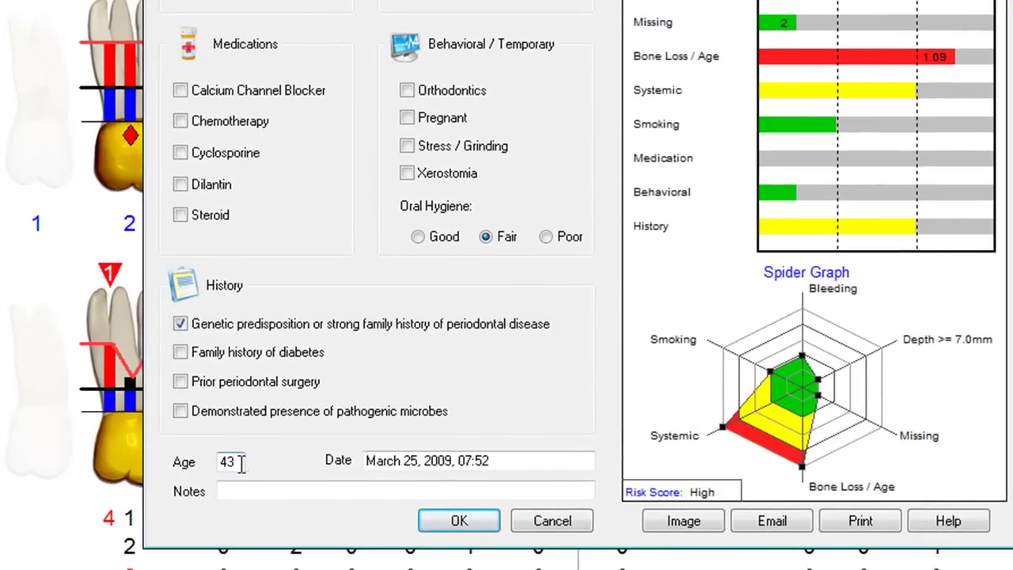
drag(505, 459, 355, 457)
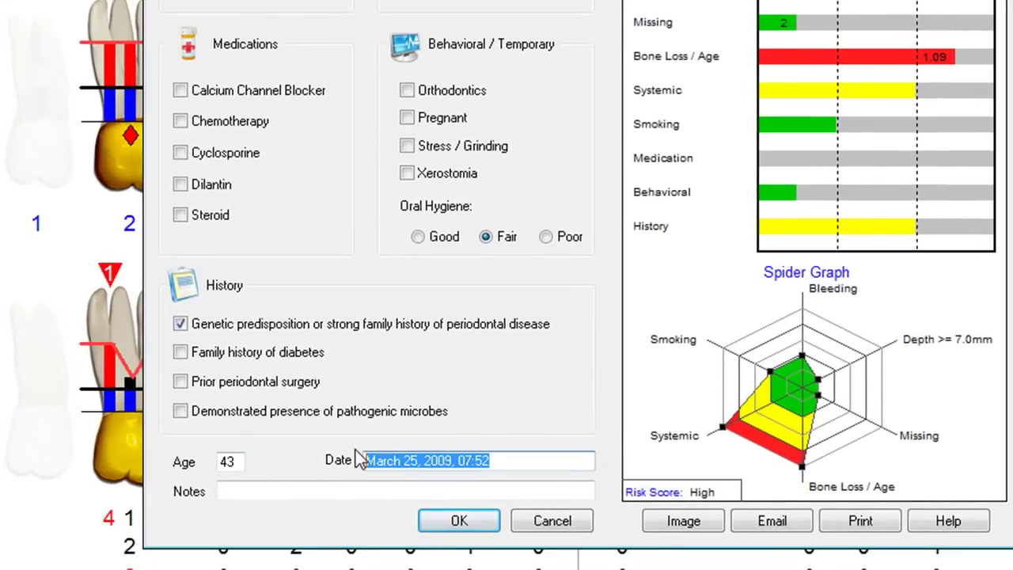
click(303, 490)
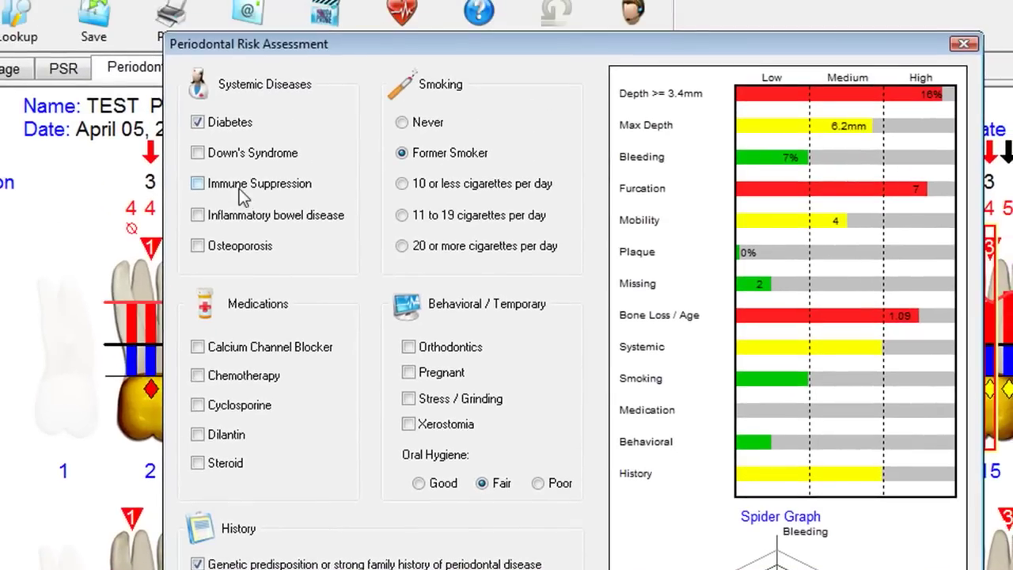
Uncheck Diabetes, mark smoking as Never, and close the risk assessment
click(197, 121)
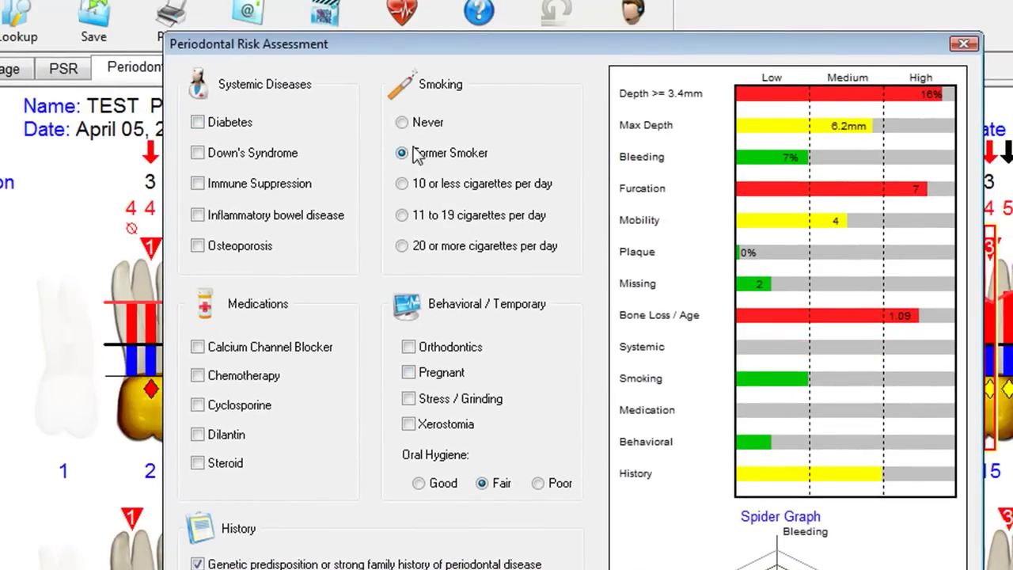
click(401, 122)
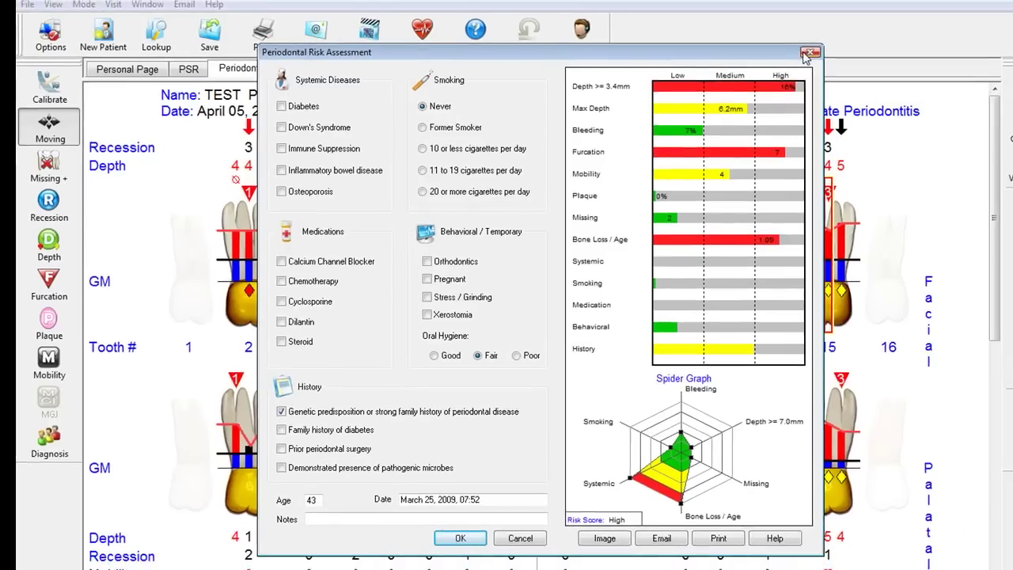
click(828, 48)
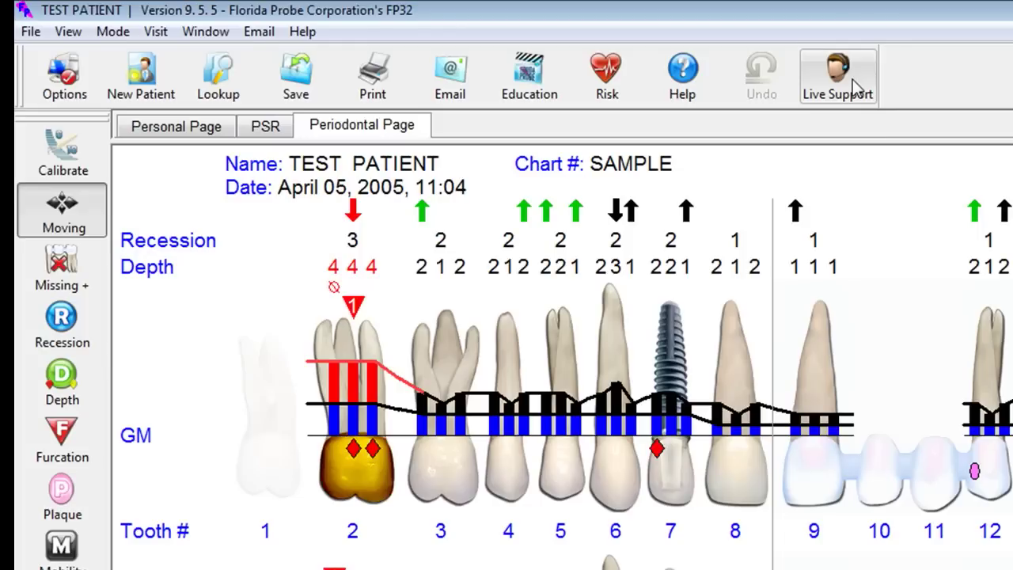
click(848, 77)
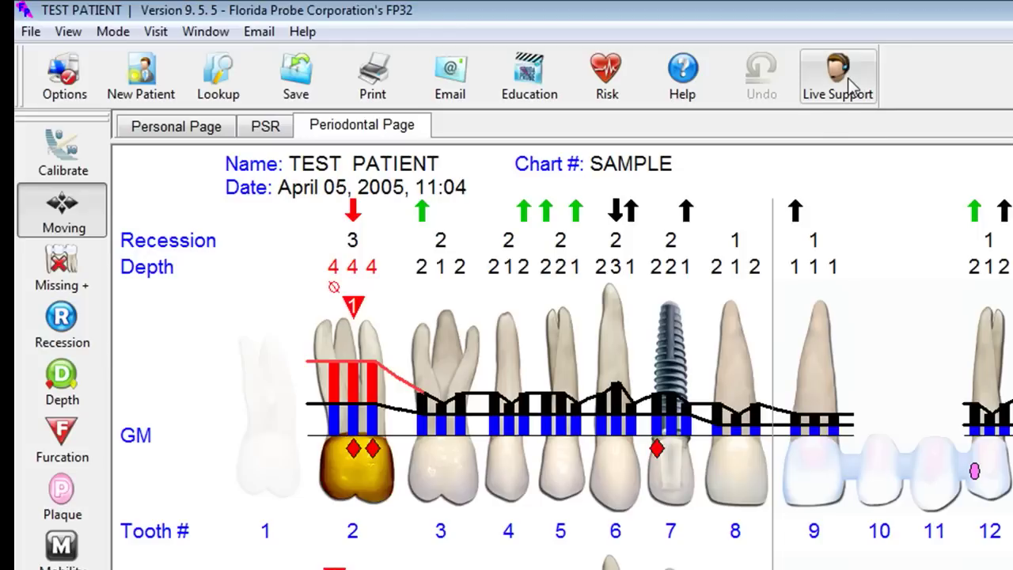